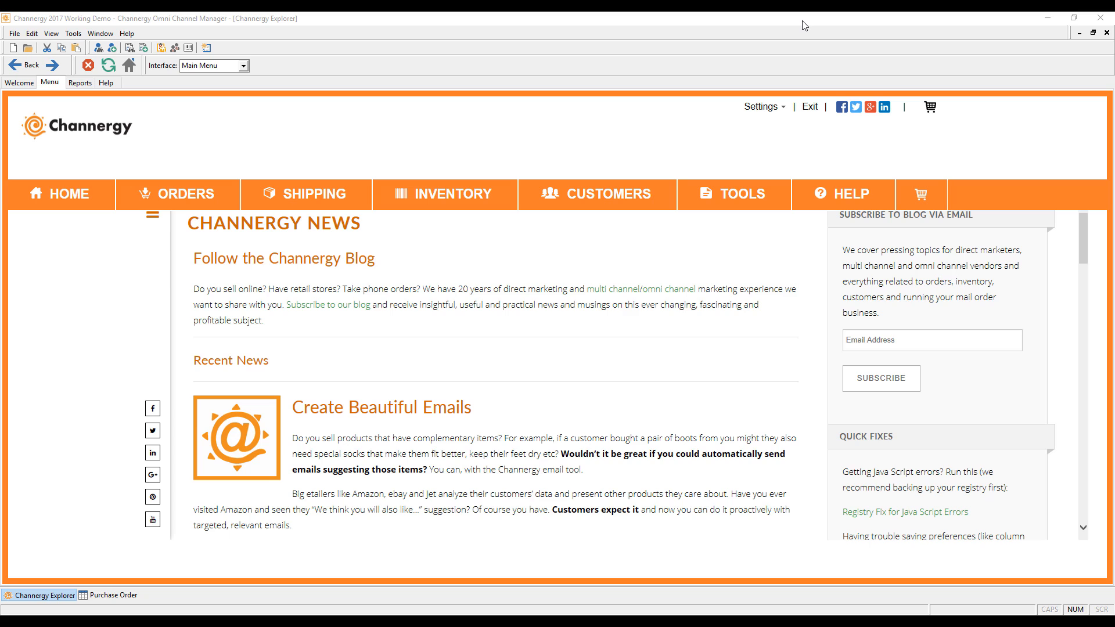
Open Receive Inventory and start a new receipt for the vendor Cell Phones Etc.
mouse_move(451, 195)
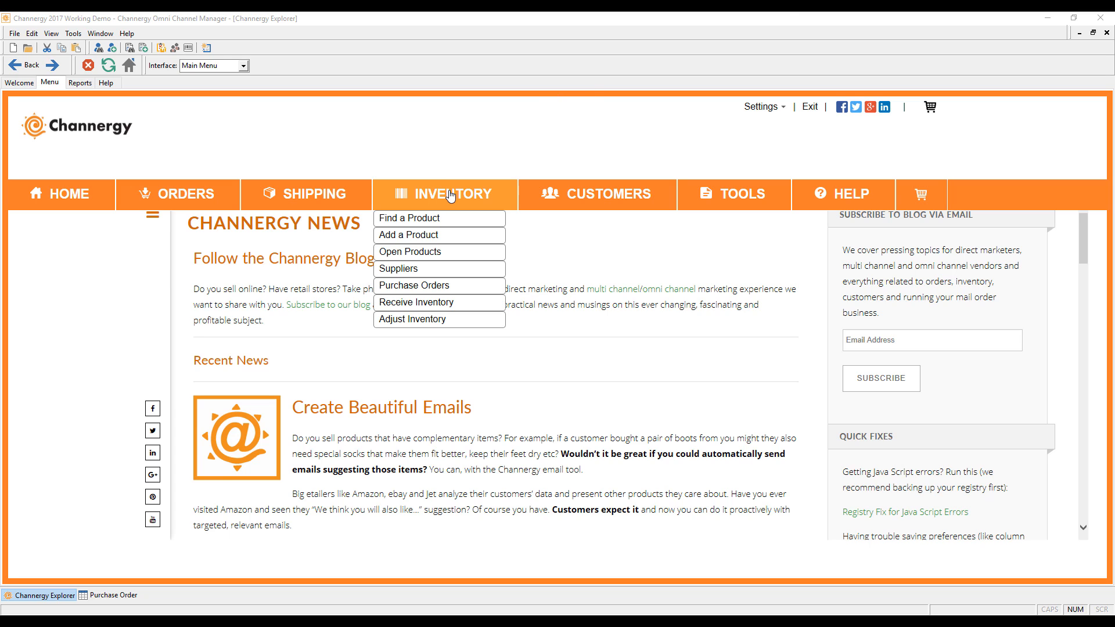
click(434, 303)
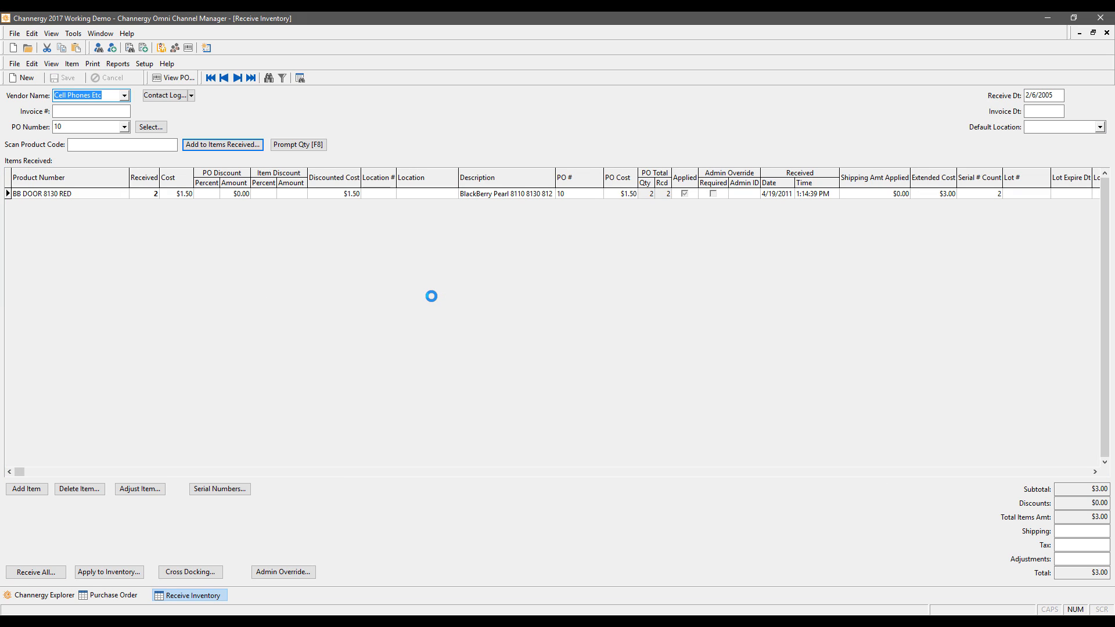
click(29, 79)
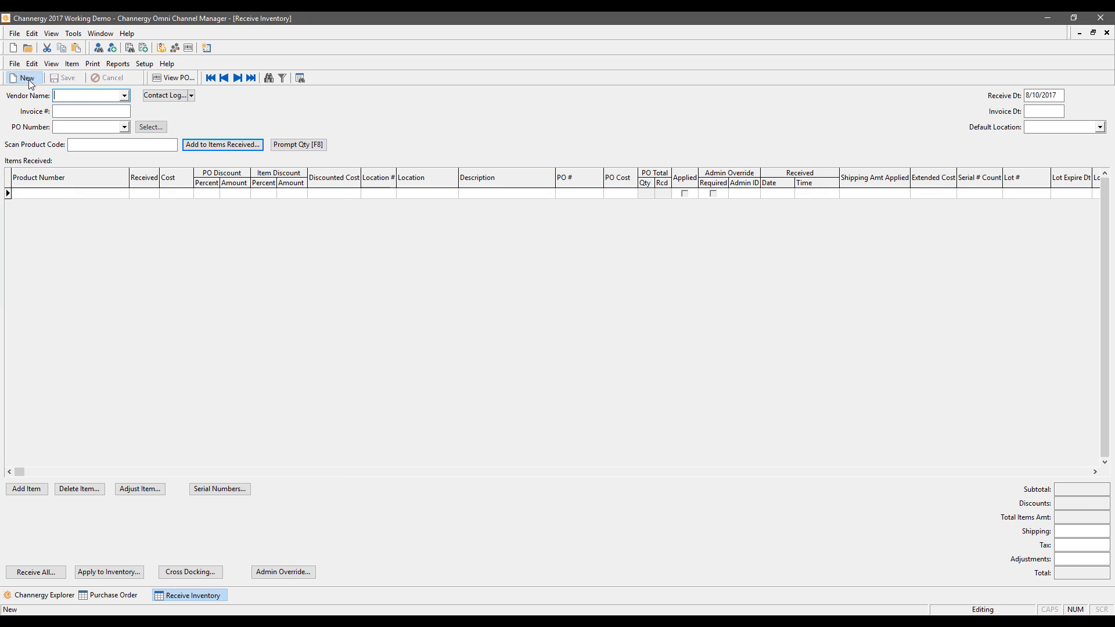
click(124, 95)
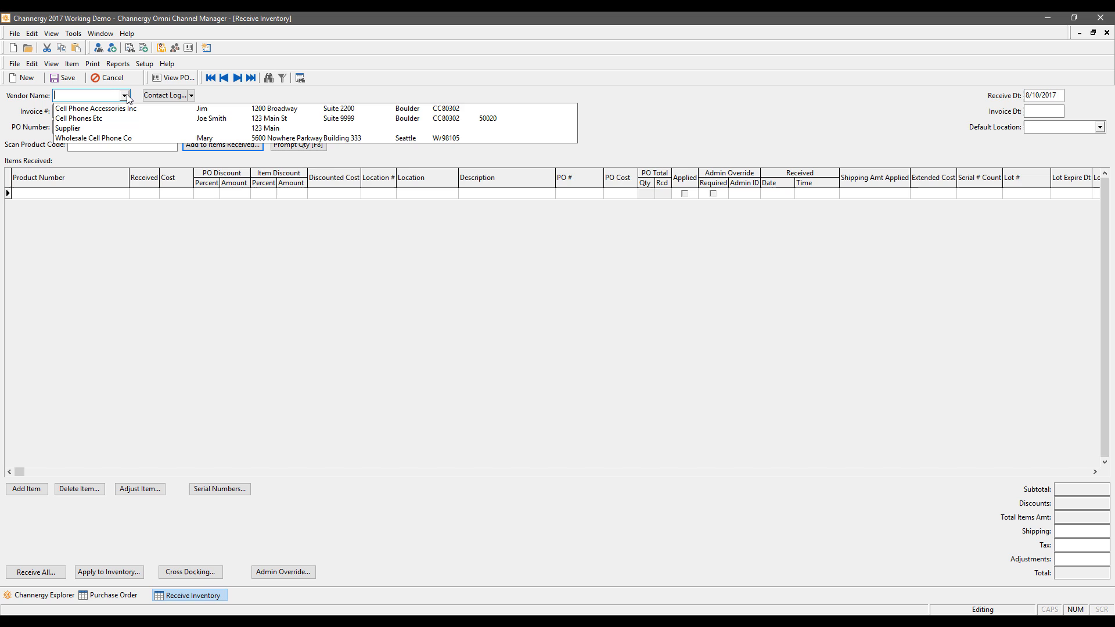
click(94, 120)
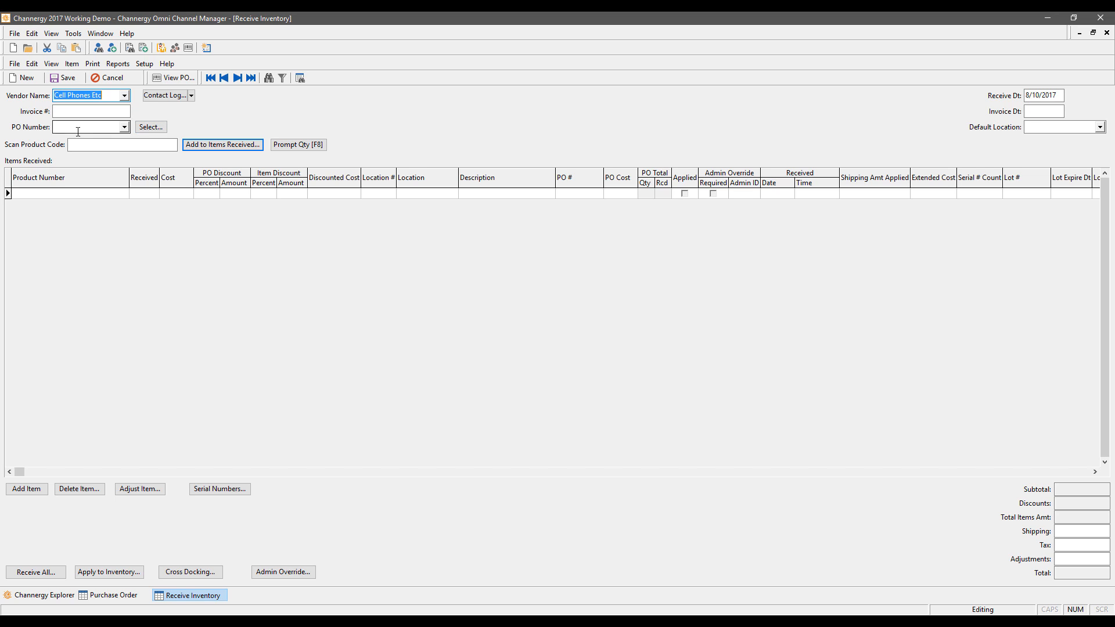
Choose purchase order 11, dated 8/10/2017, as the only order for this receipt.
click(125, 127)
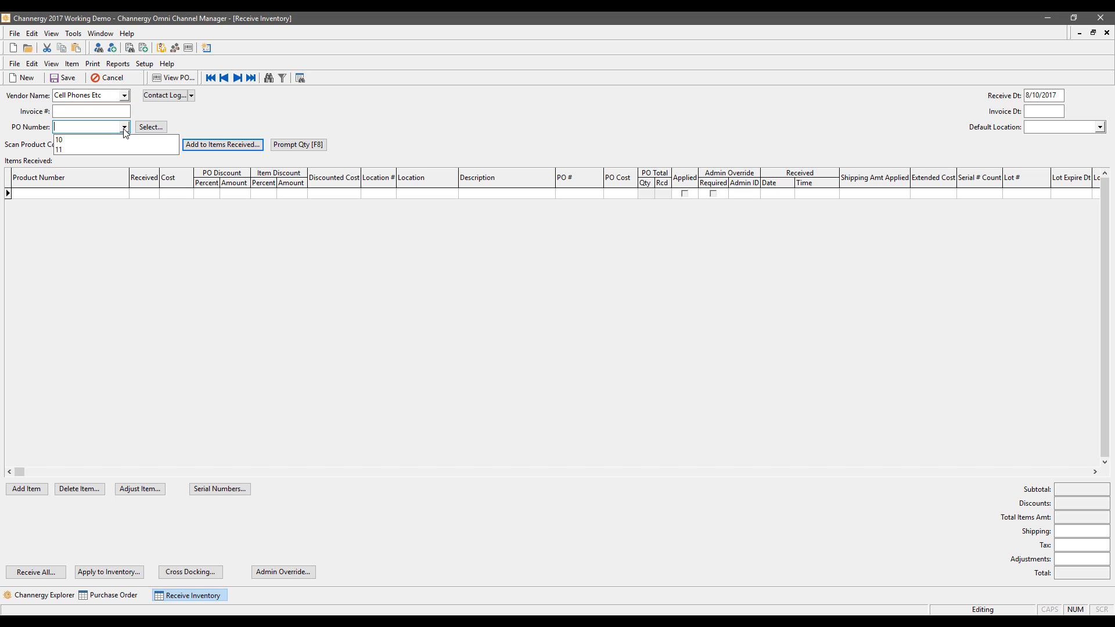
click(126, 133)
click(151, 127)
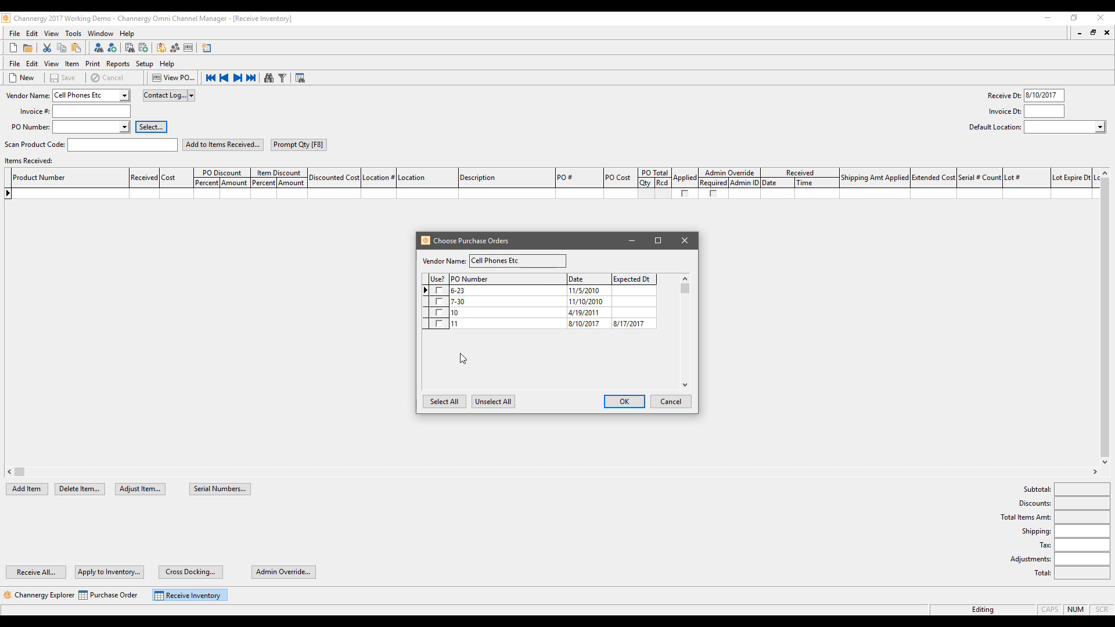
click(439, 323)
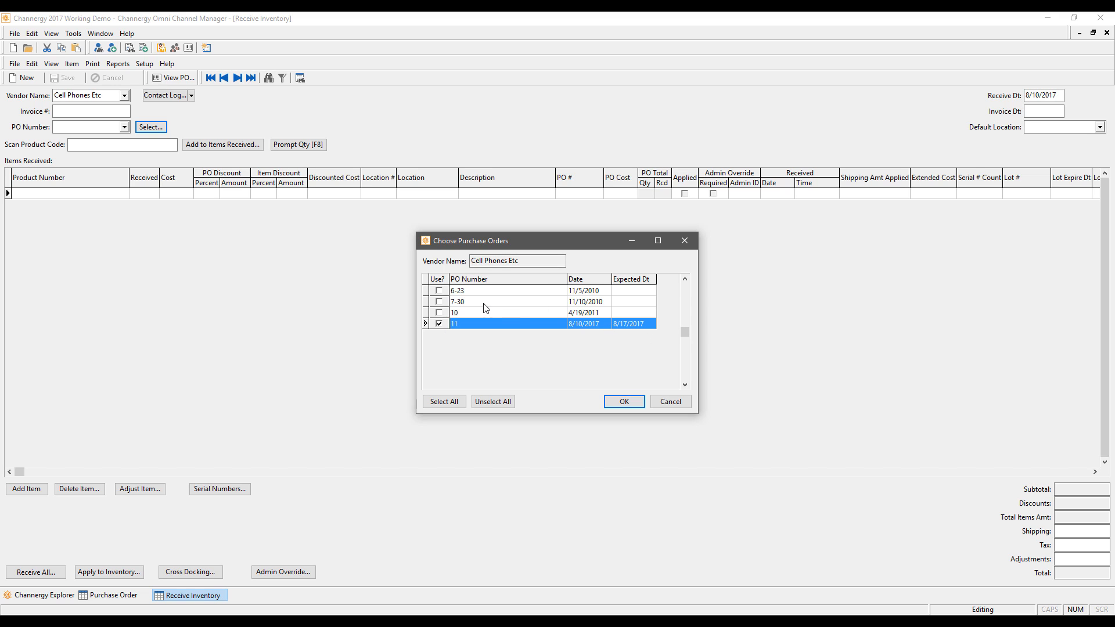
click(439, 314)
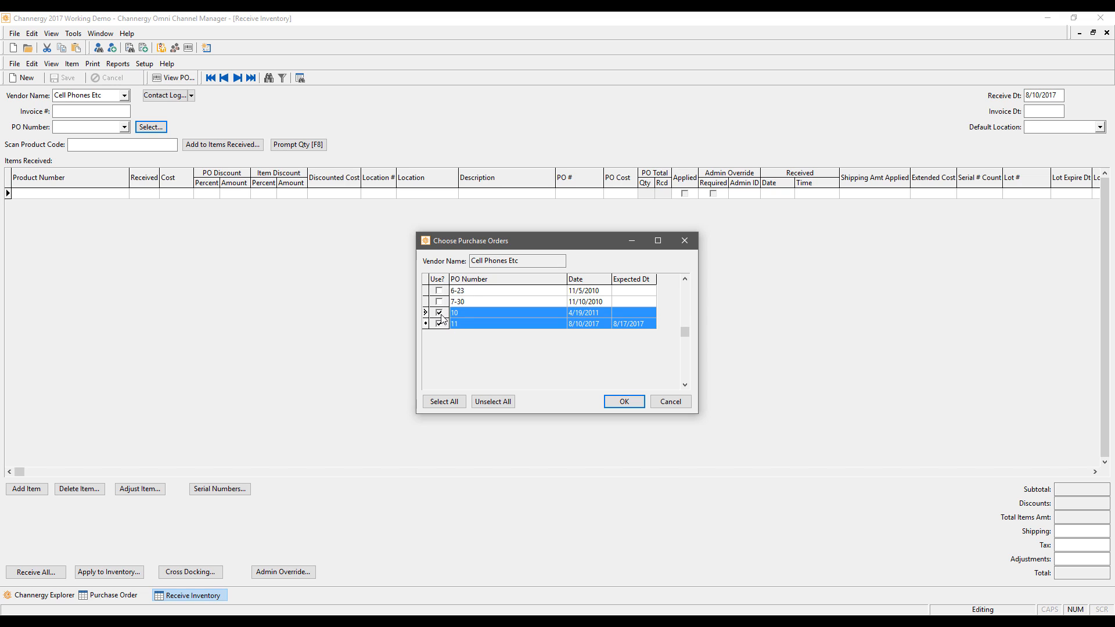
click(439, 313)
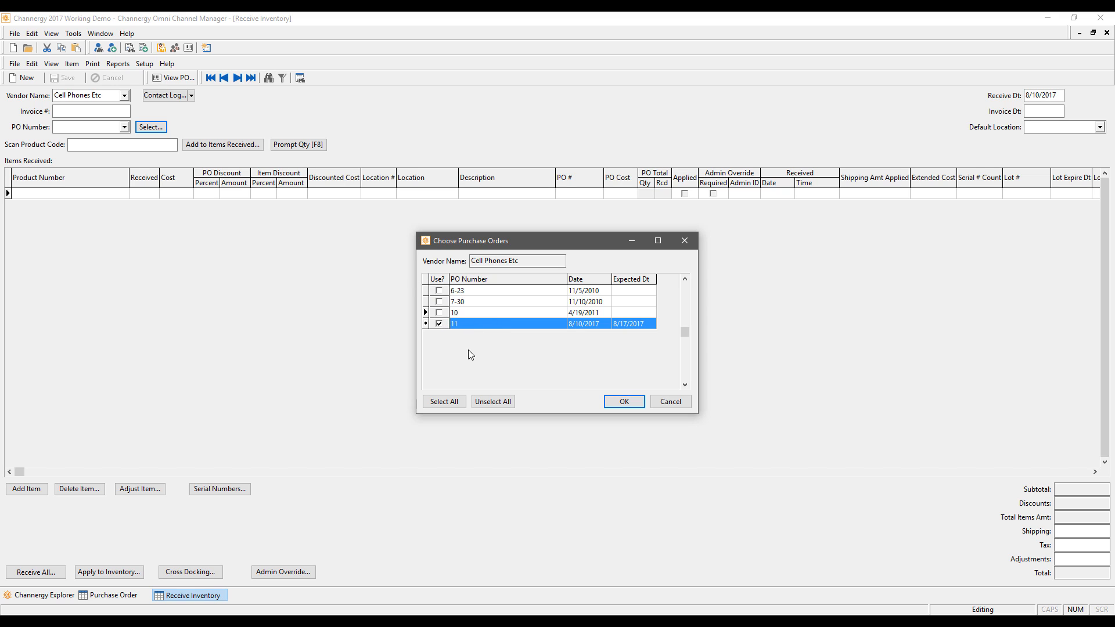
click(620, 401)
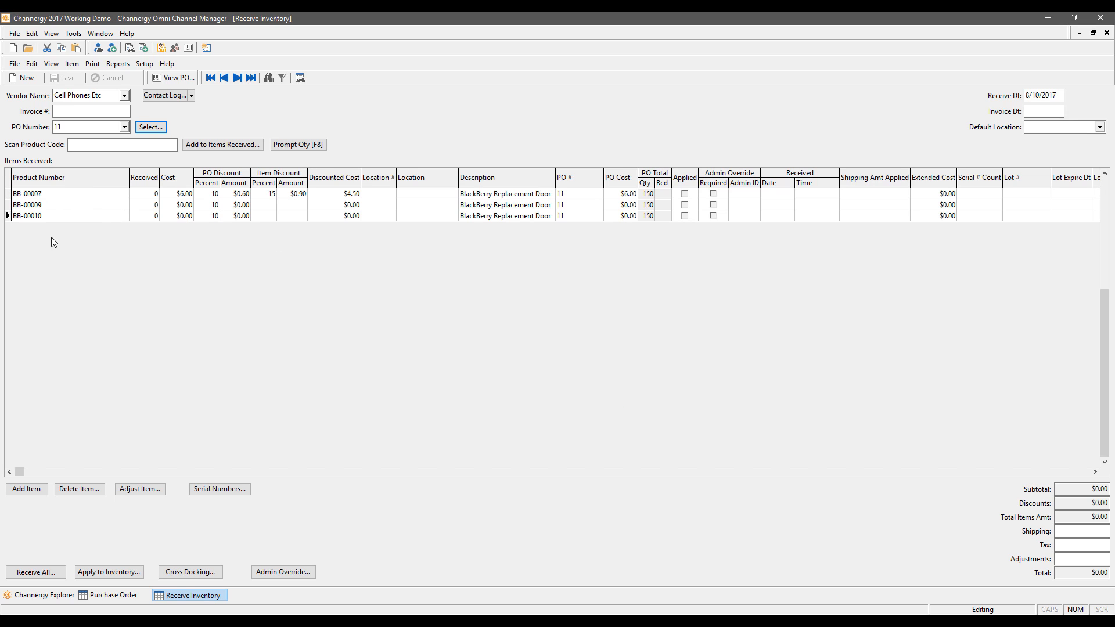
Receive all items on the purchase order and set the received quantity of BB-00007 to 50.
click(46, 572)
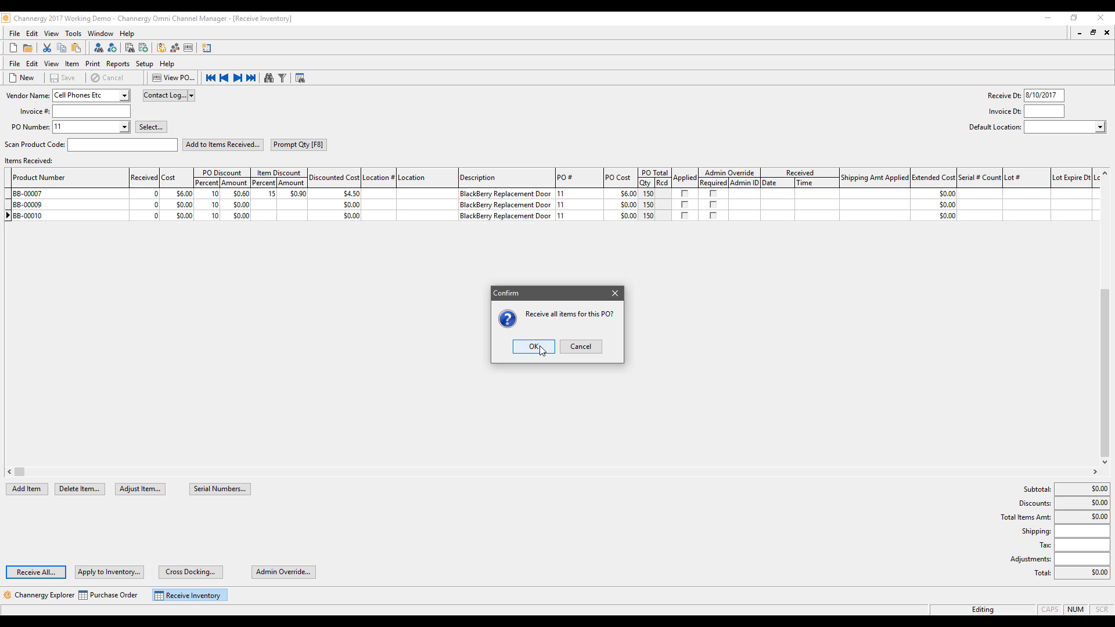
click(534, 347)
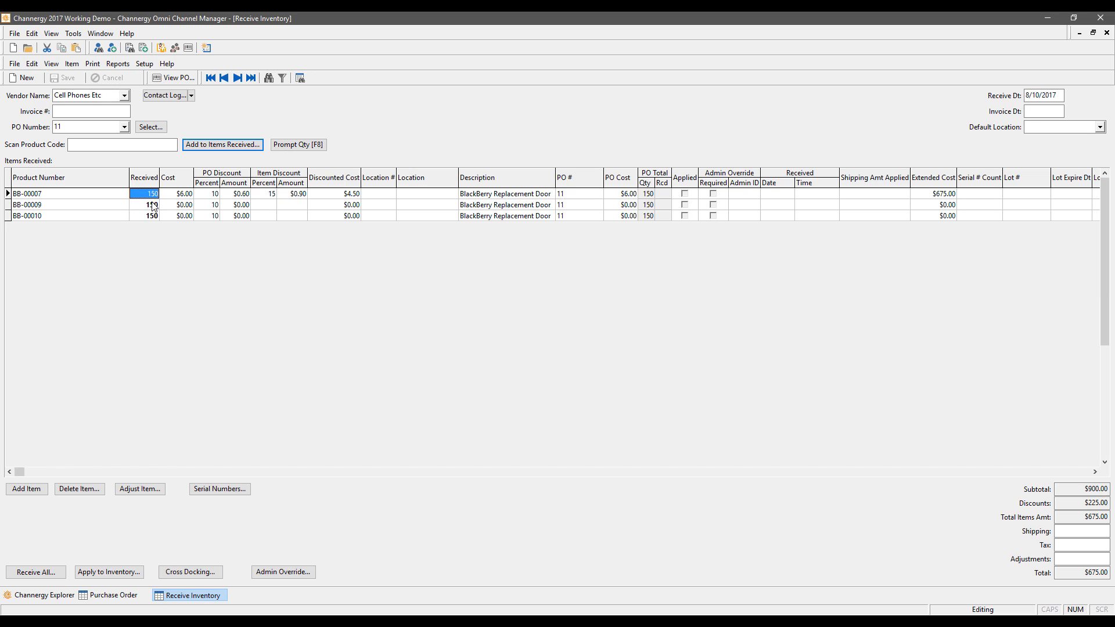
text(50)
key(Return)
key(Up)
click(83, 197)
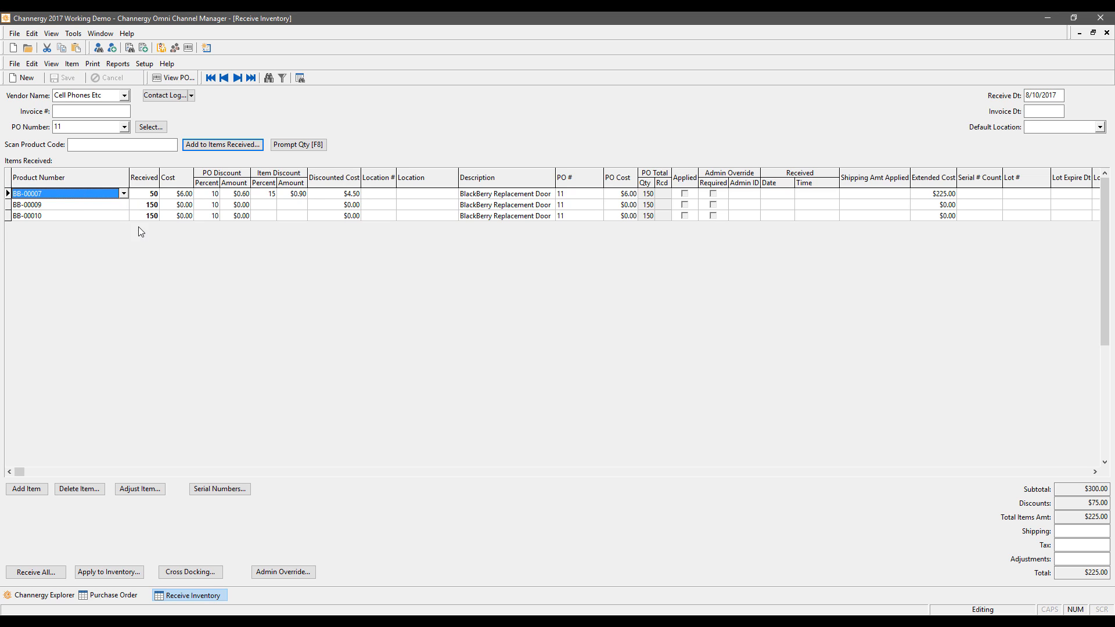
Set the receipt's default location to Warehouse 3, Bin 10.
click(1100, 127)
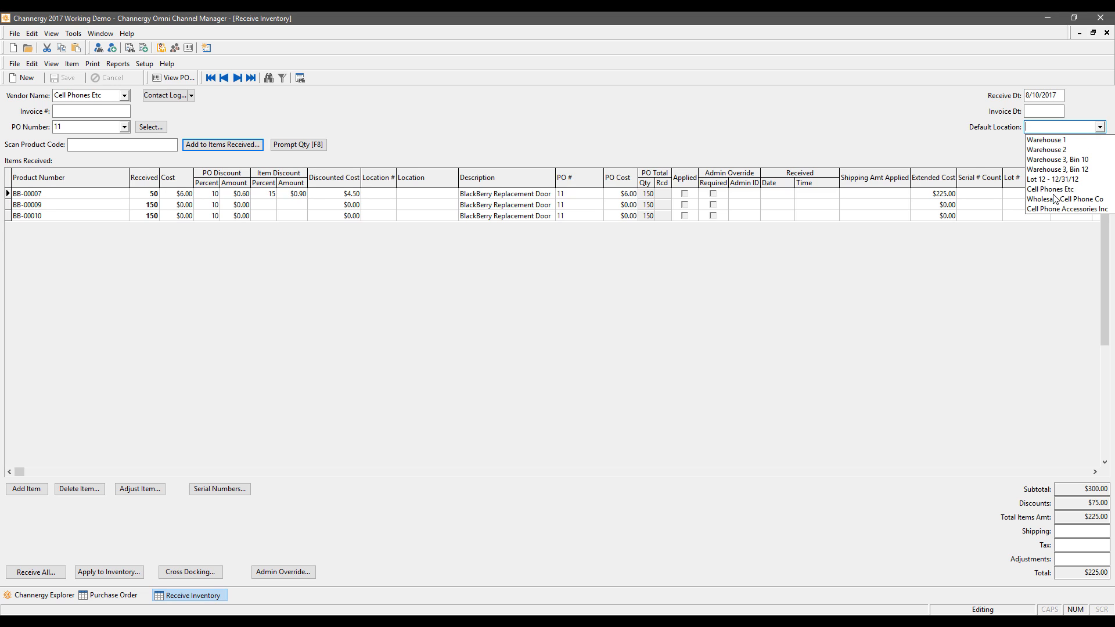
click(1046, 150)
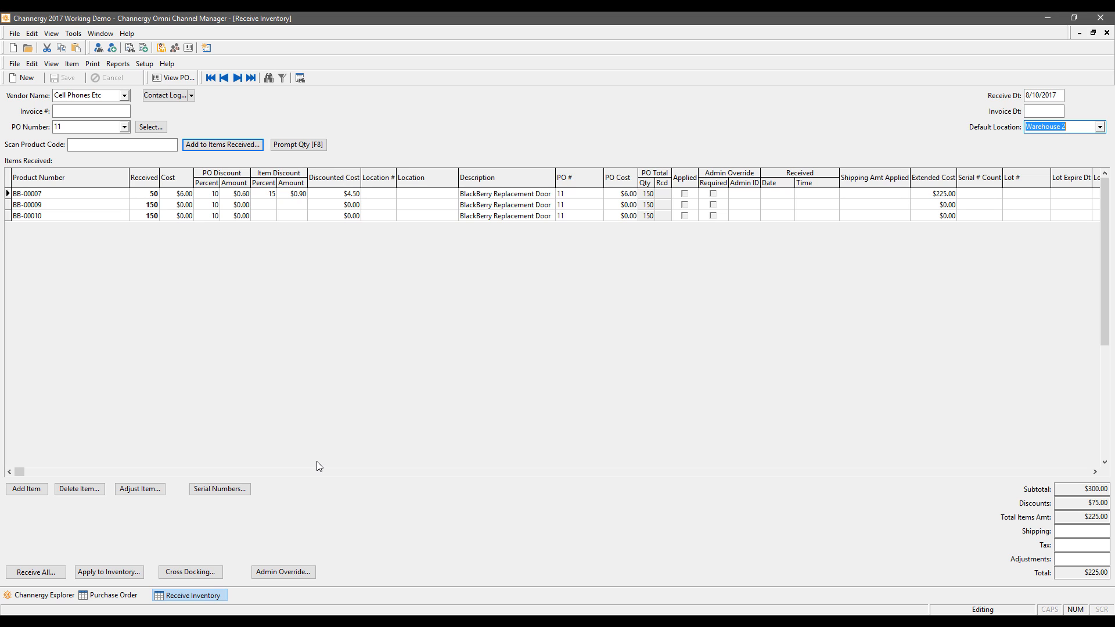
click(1097, 126)
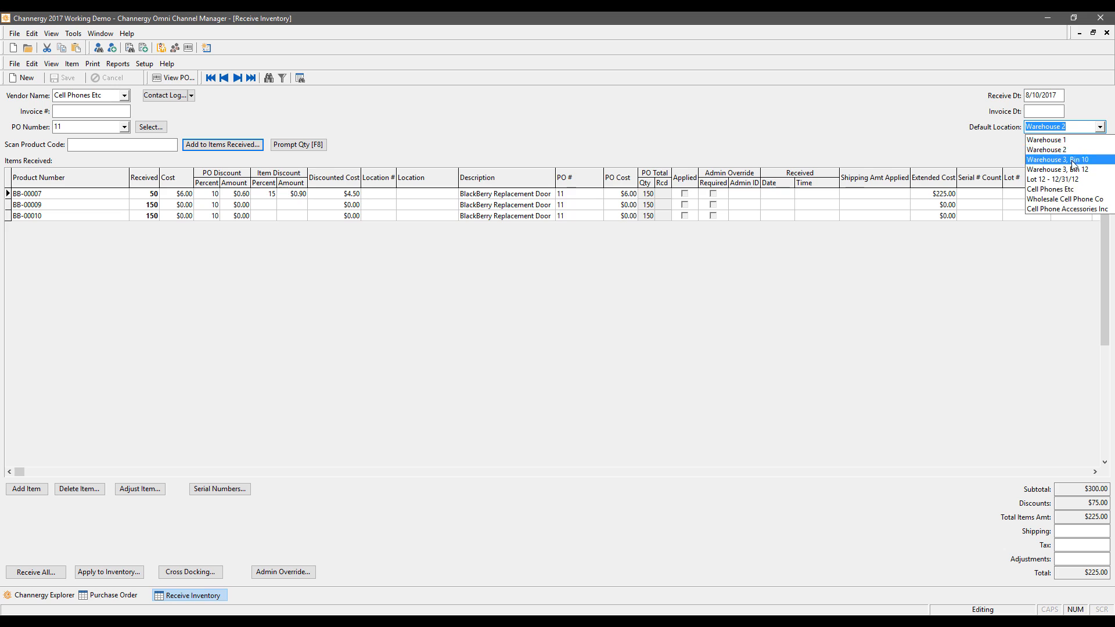
click(1072, 160)
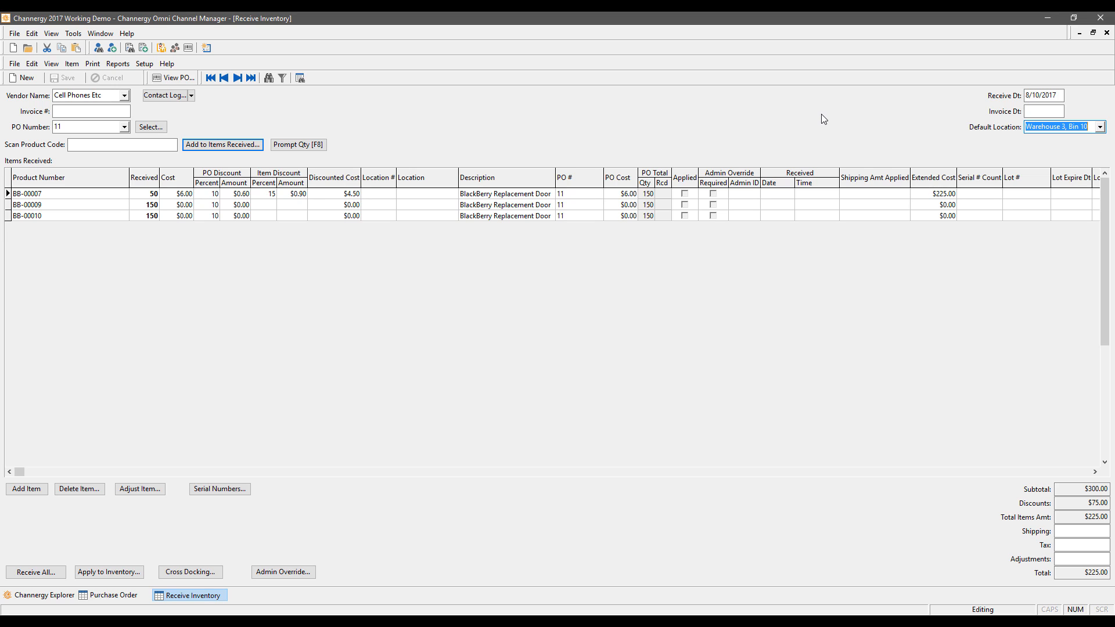
Set the cost of BB-00007 to 7.00.
click(185, 195)
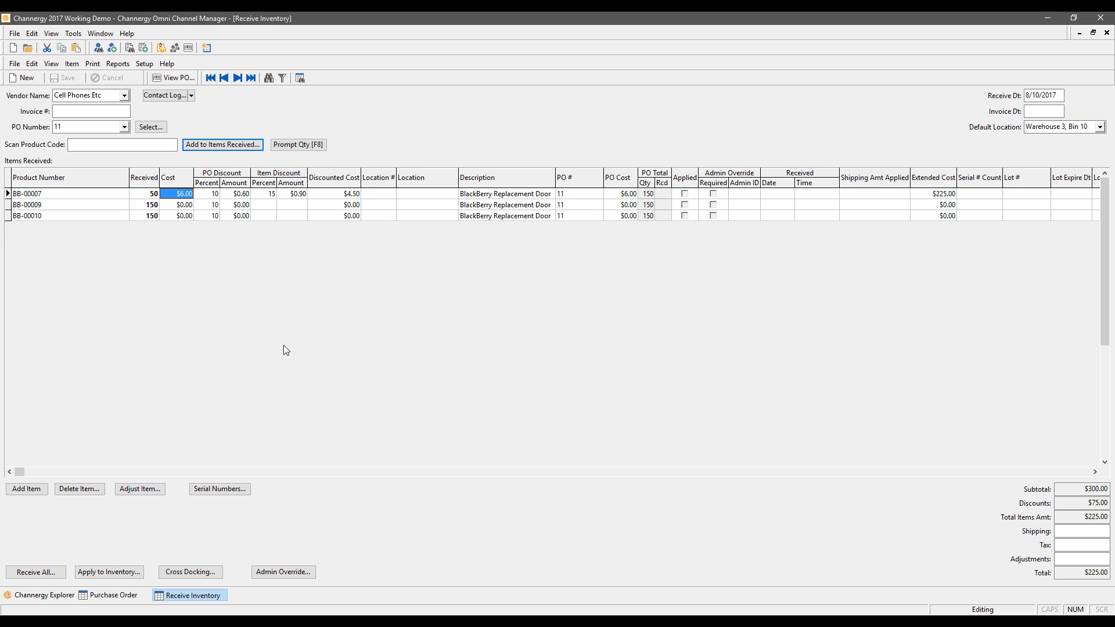
text(7.00)
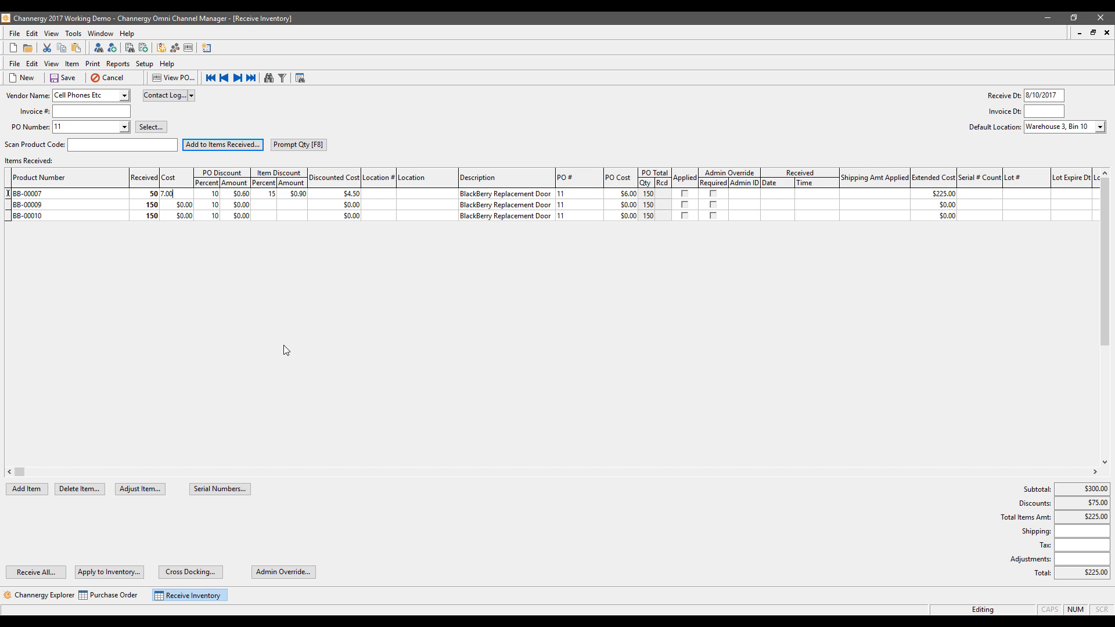
key(Tab)
Examine the serial number entry and the lot number, lot expiry date and lot note fields for BB-00007.
click(980, 195)
click(219, 490)
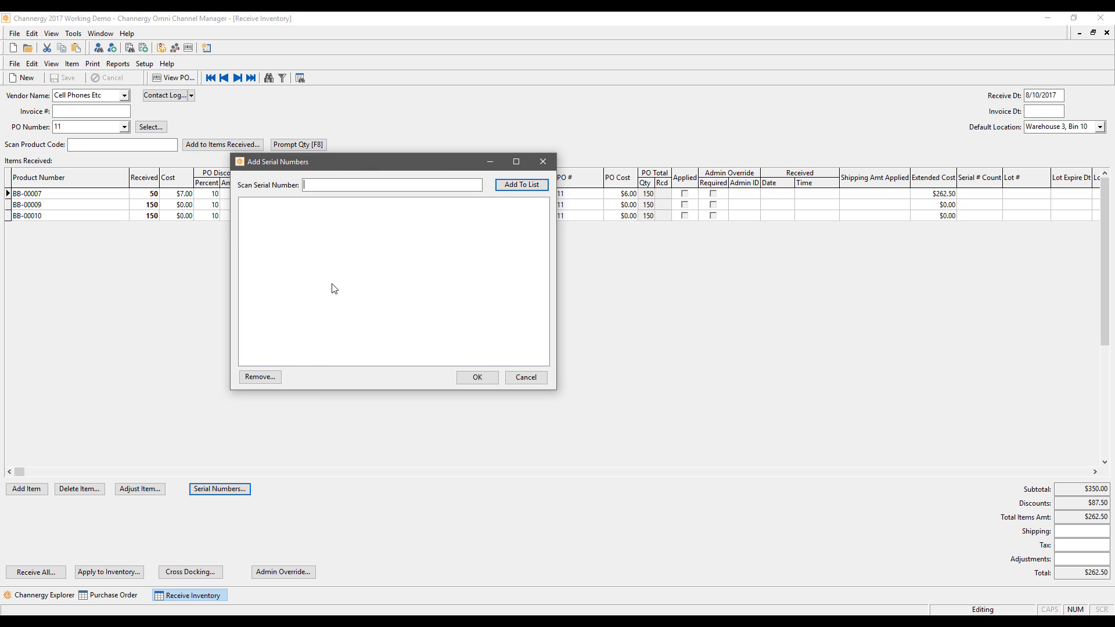
click(549, 160)
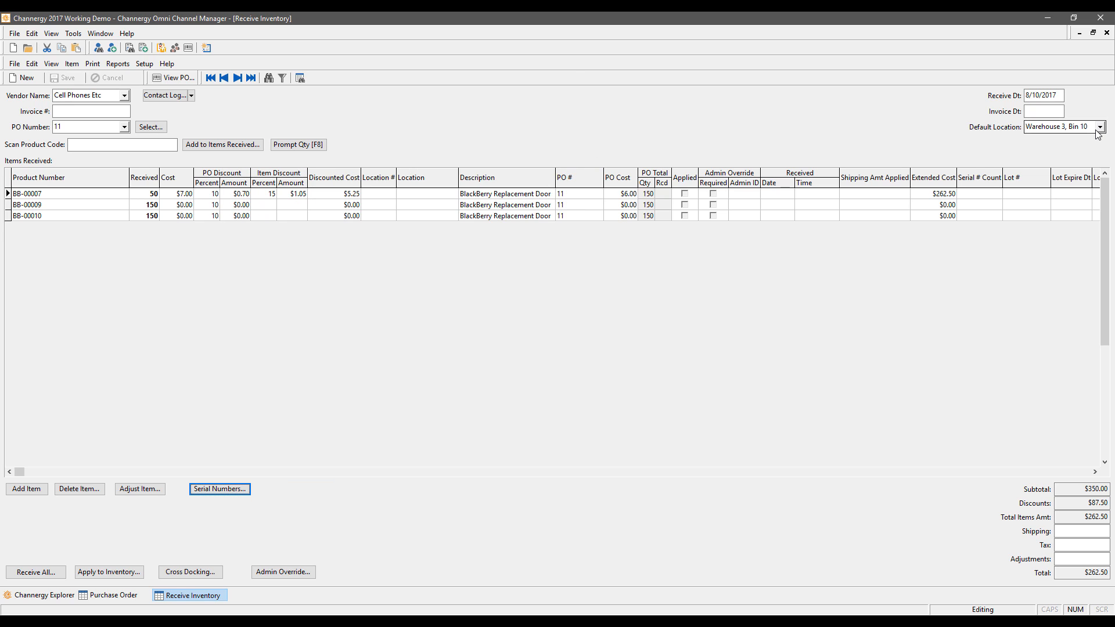
click(1039, 199)
click(1074, 197)
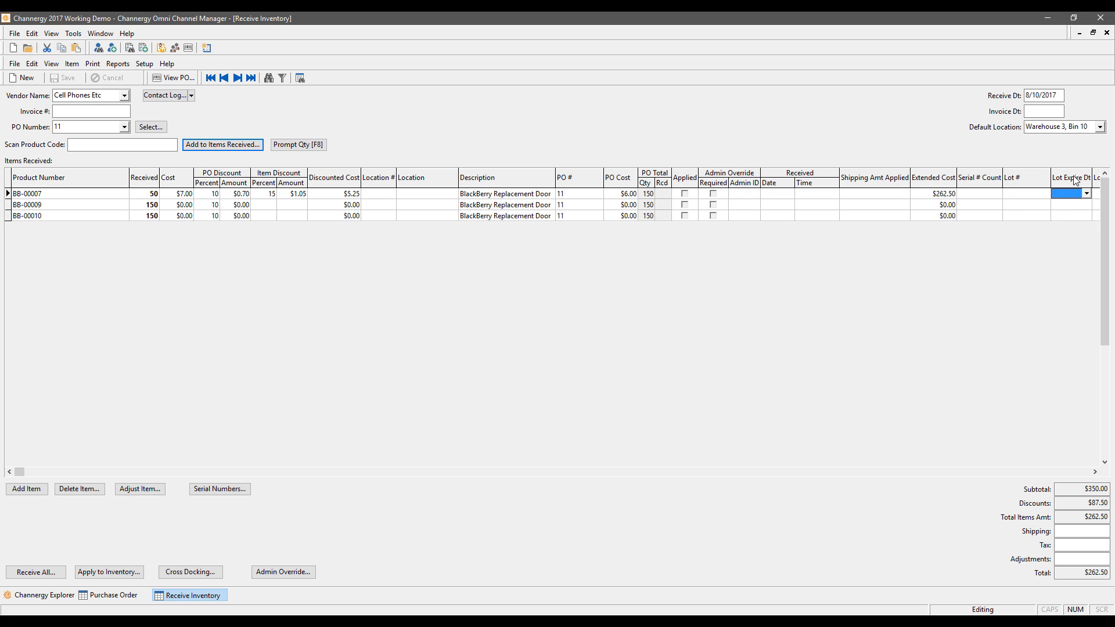
key(Tab)
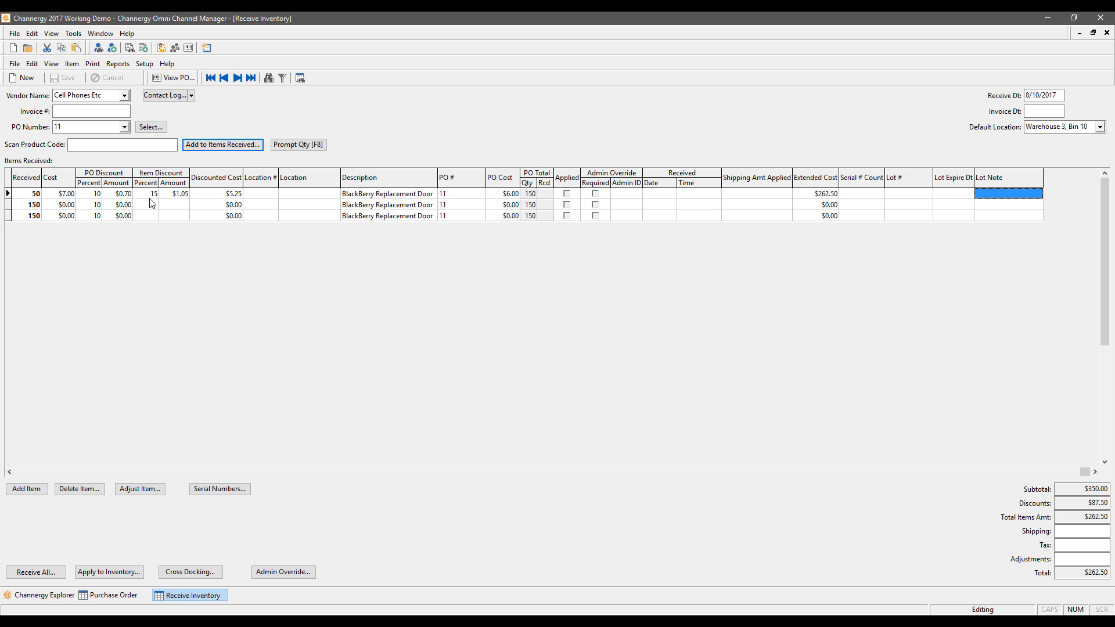
Start a blank item line below BB-00010 and view the list of products that can be added.
click(69, 205)
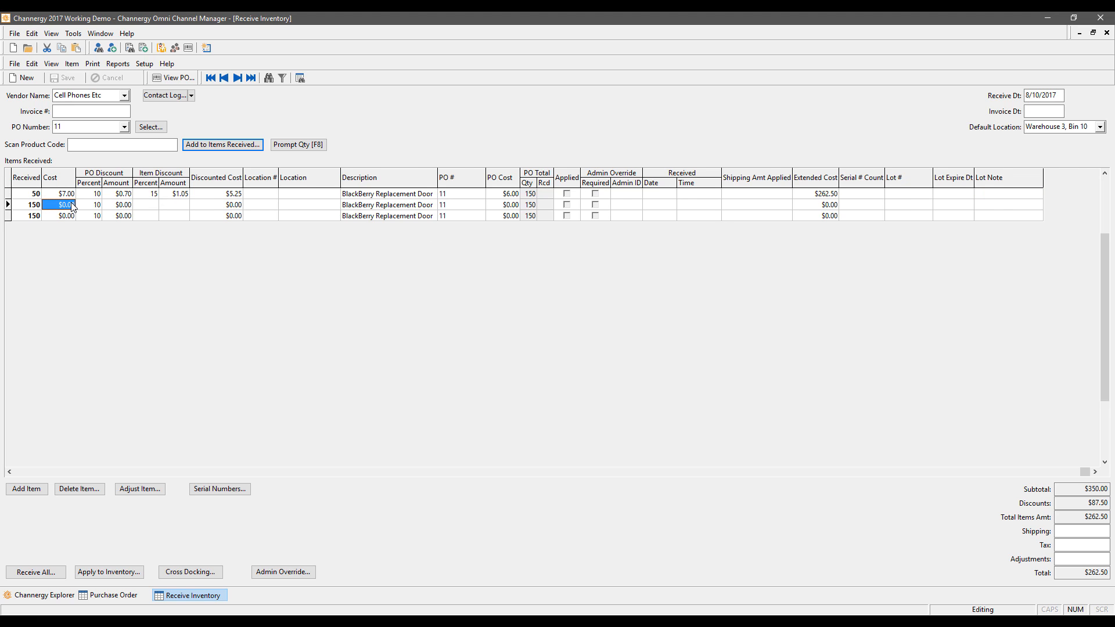
key(shift+Tab)
key(Down)
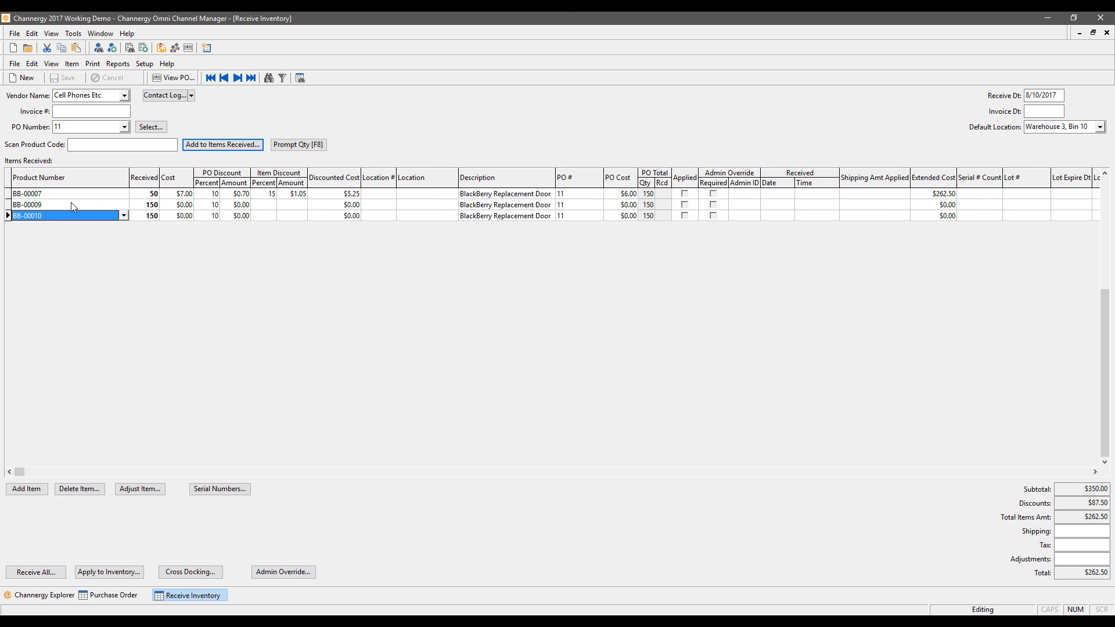
key(Down)
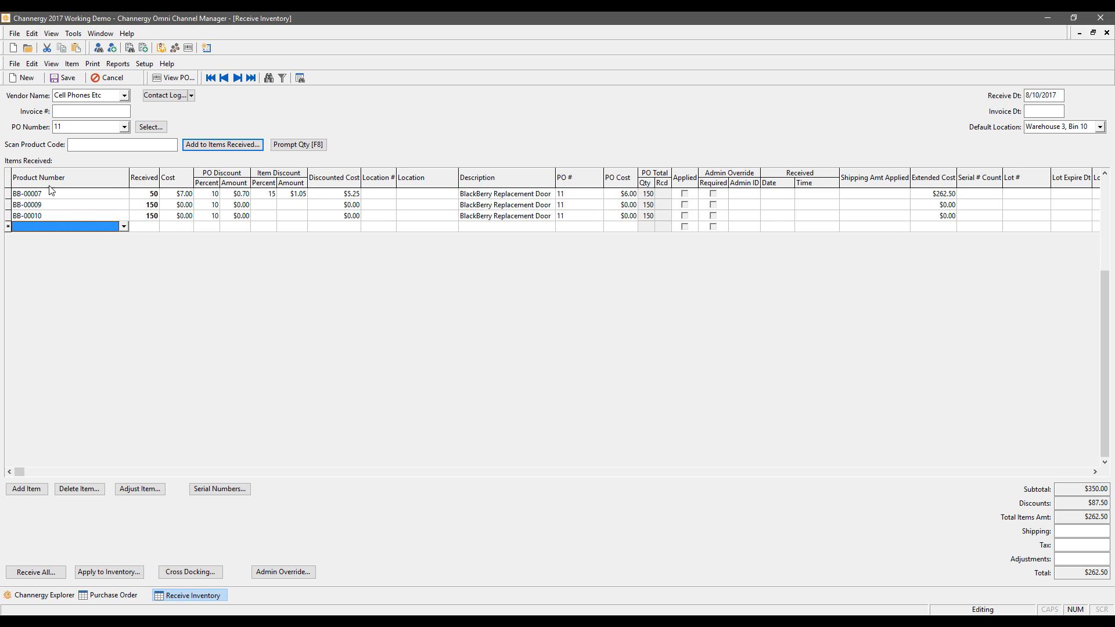
click(120, 227)
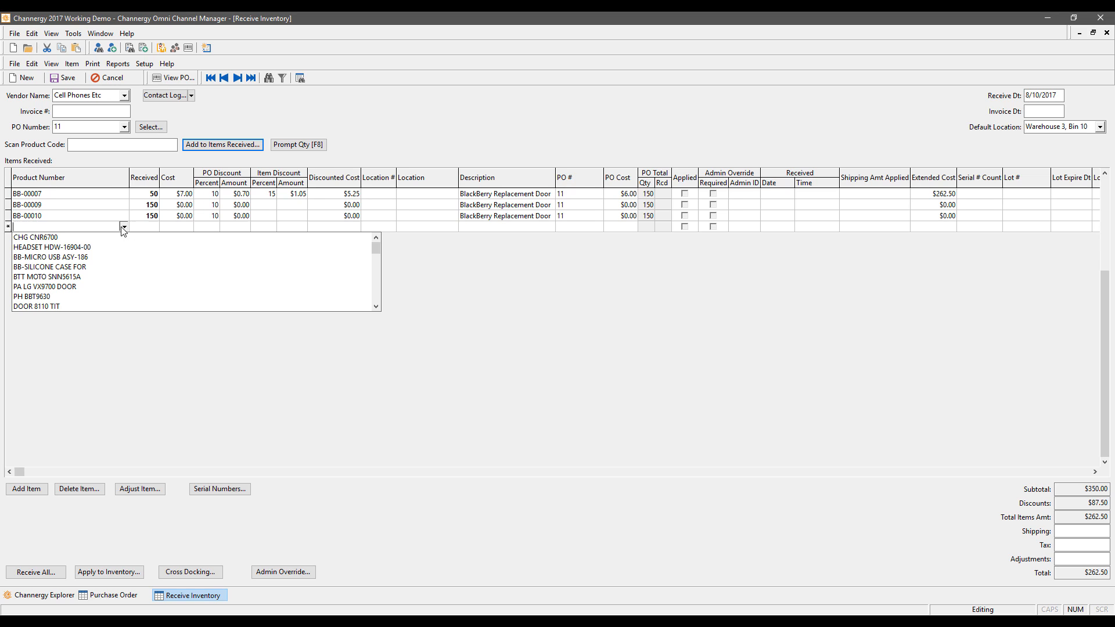
click(203, 349)
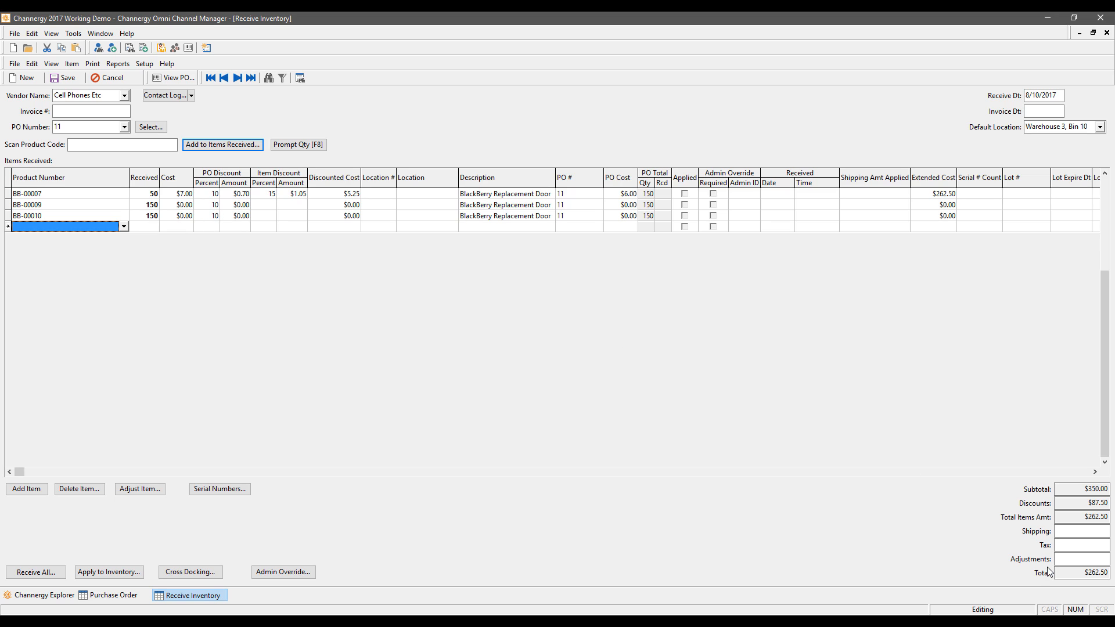
Set the received quantity of BB-00007 to 49 and enter an adjustment of -7.00 in the receipt totals.
click(1072, 531)
click(1071, 546)
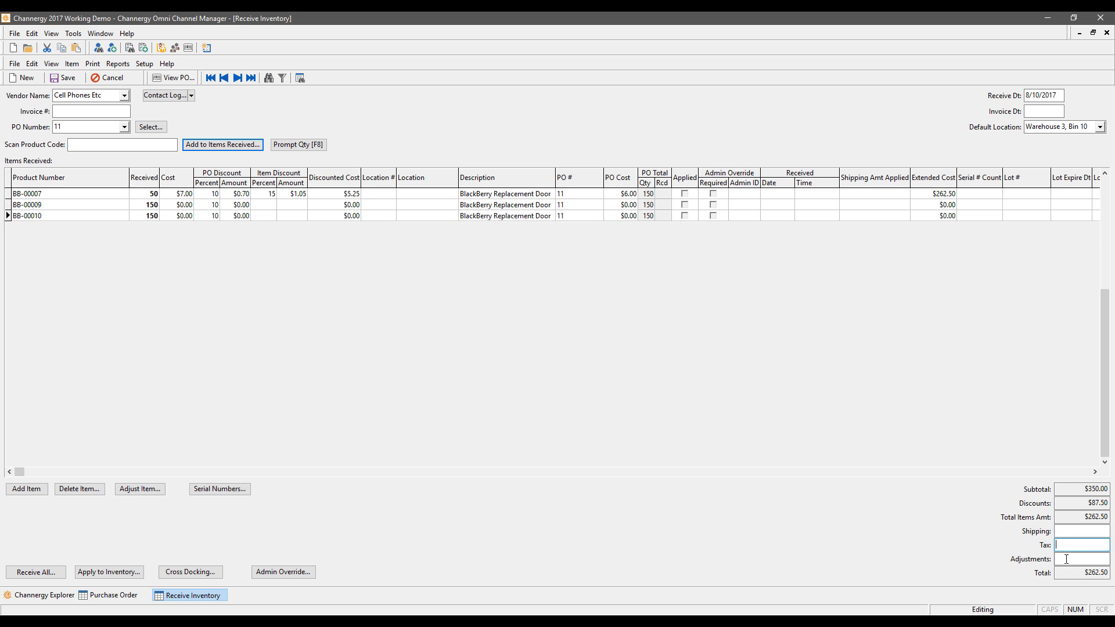
click(1069, 559)
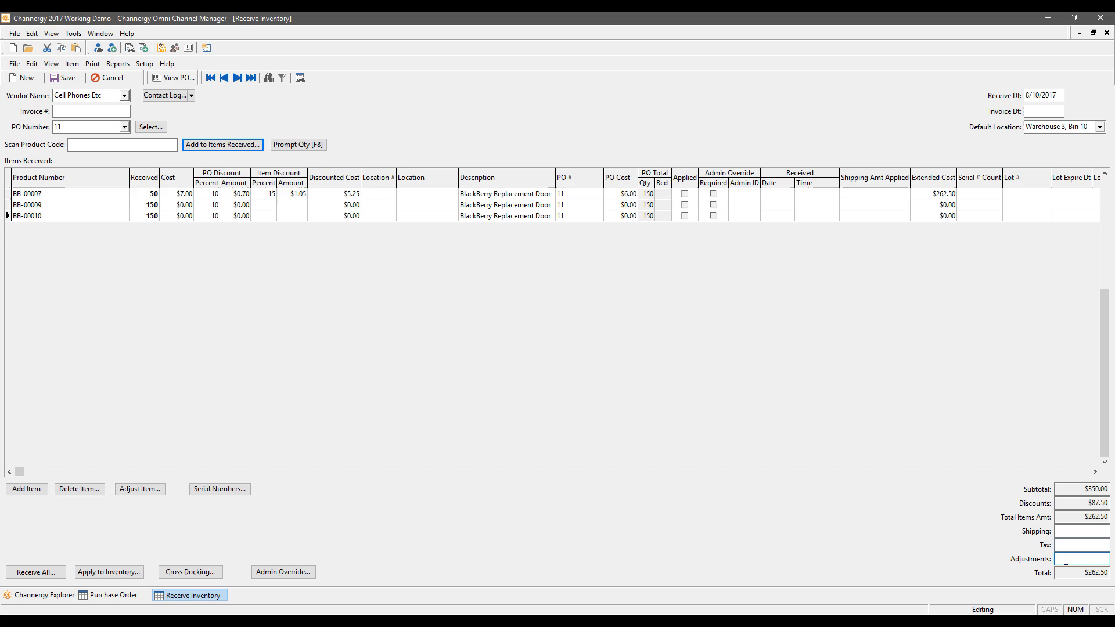
click(150, 195)
text(49)
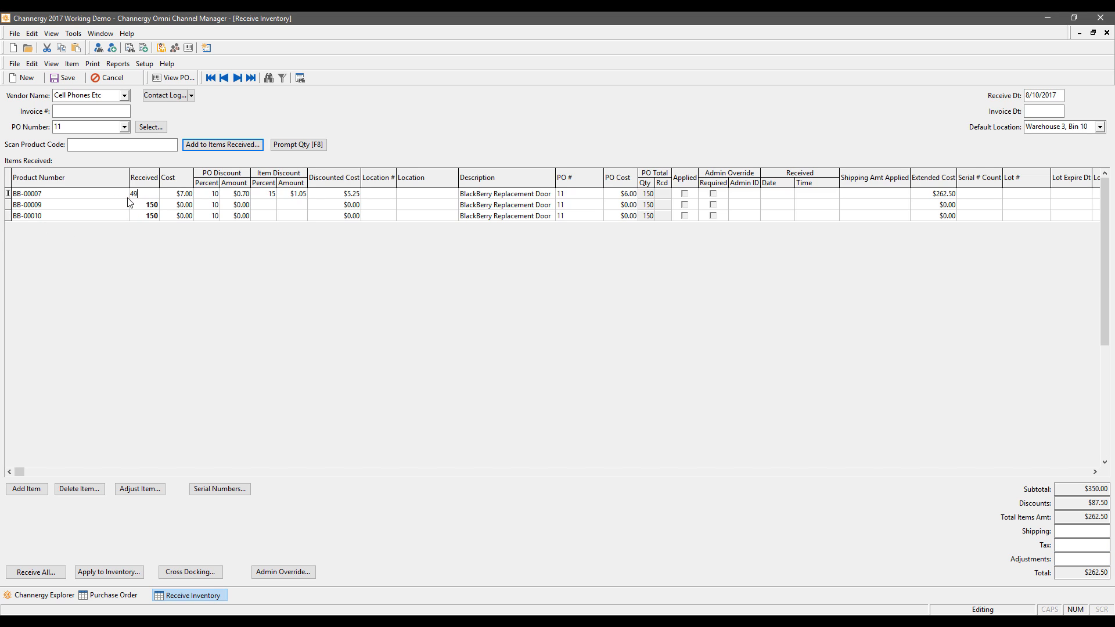
click(1065, 558)
key(Tab)
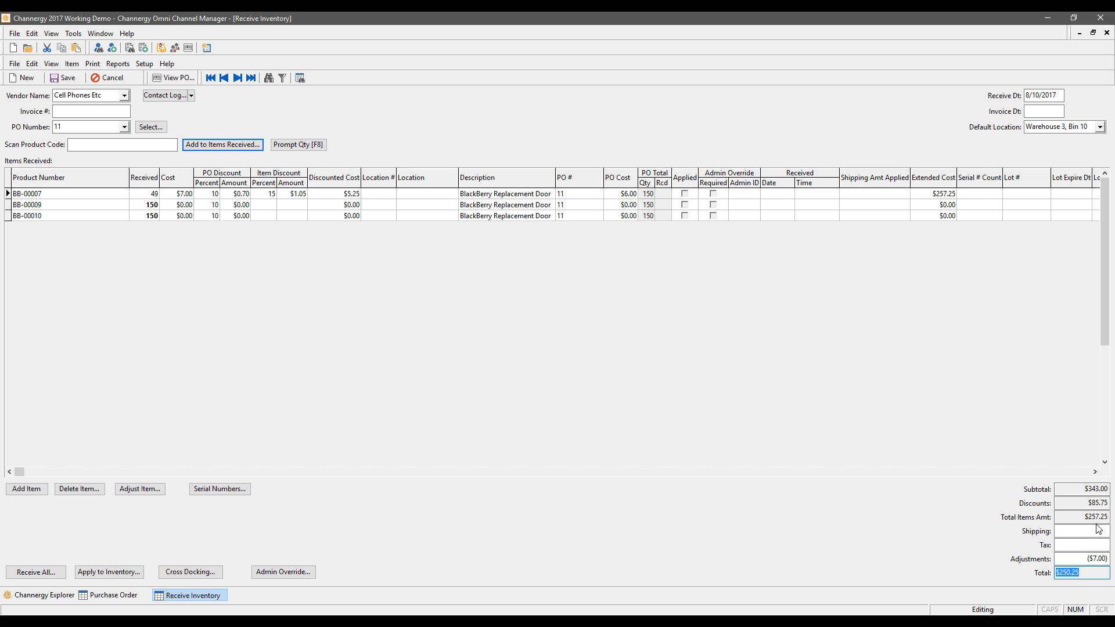
Enter a shipping amount of 500.00 and a tax amount of 50.00 in the receipt totals.
click(1081, 532)
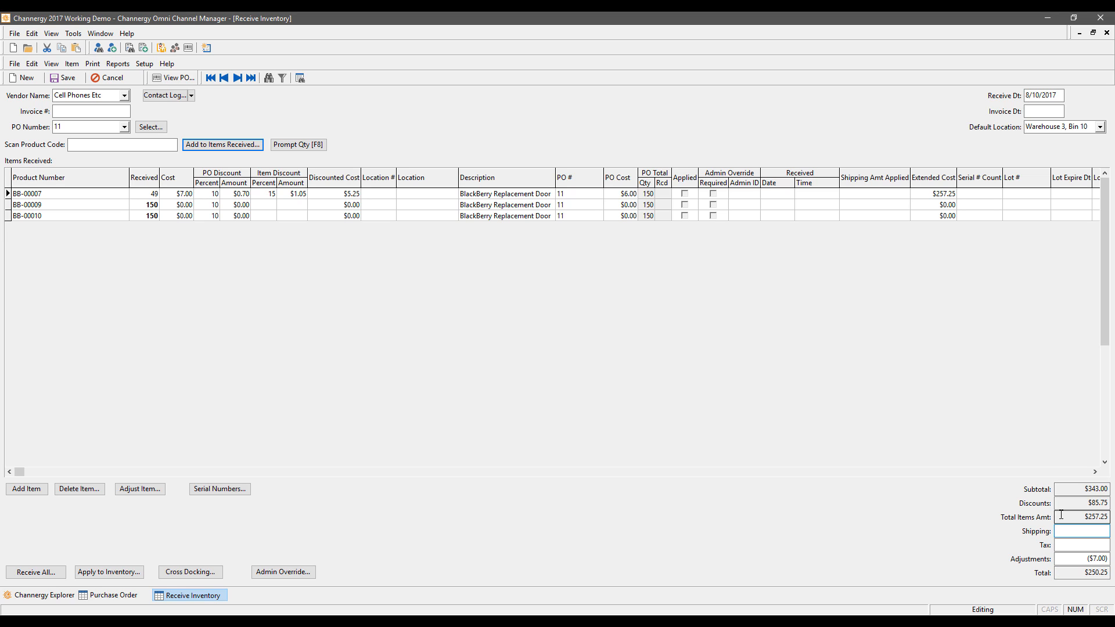
text(500)
click(1070, 546)
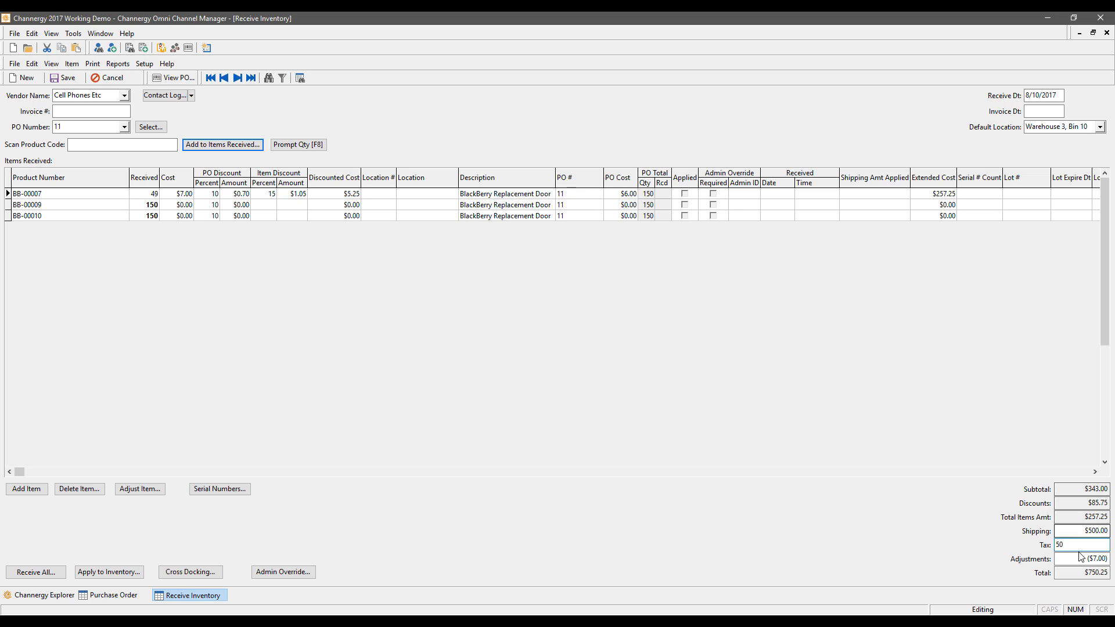
click(1081, 556)
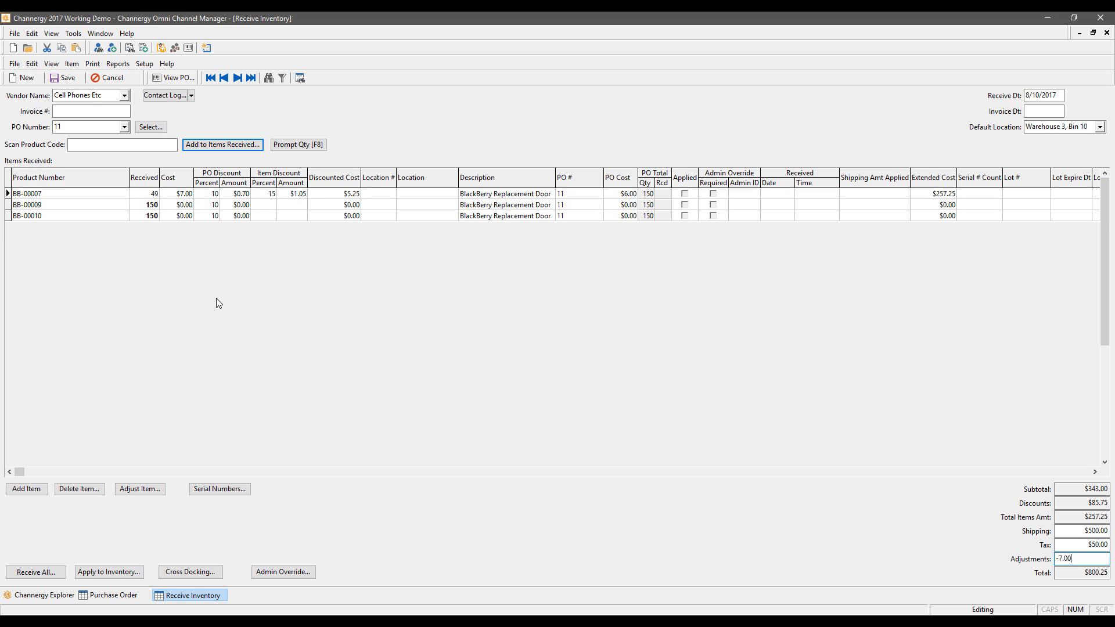
Examine the receipt's invoice number and invoice date fields and view the available default locations without changing the selection.
click(92, 112)
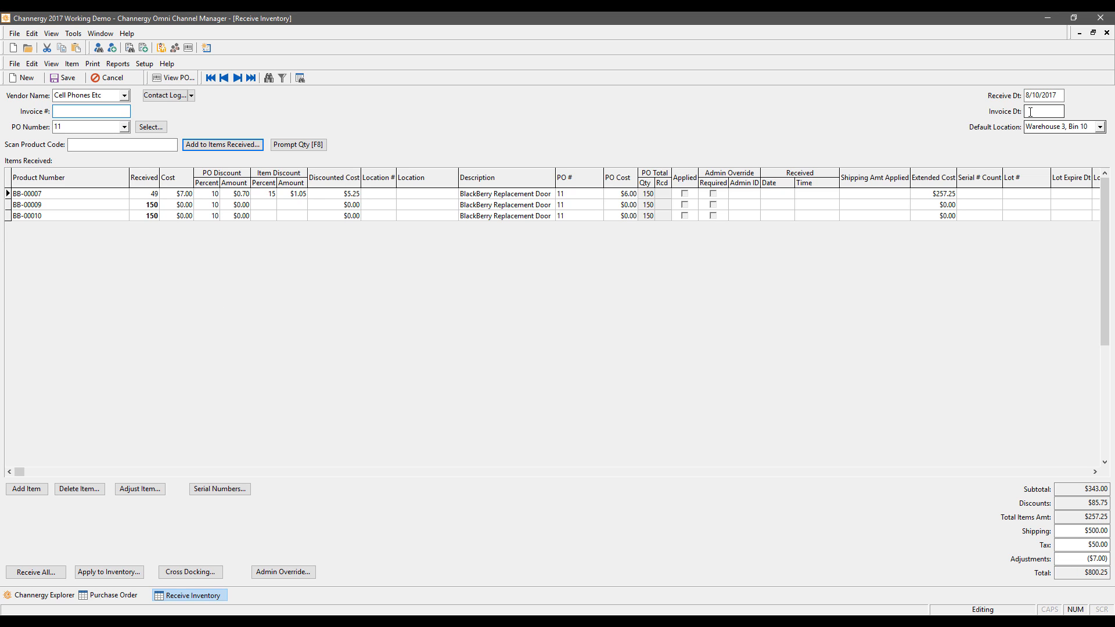
click(1044, 112)
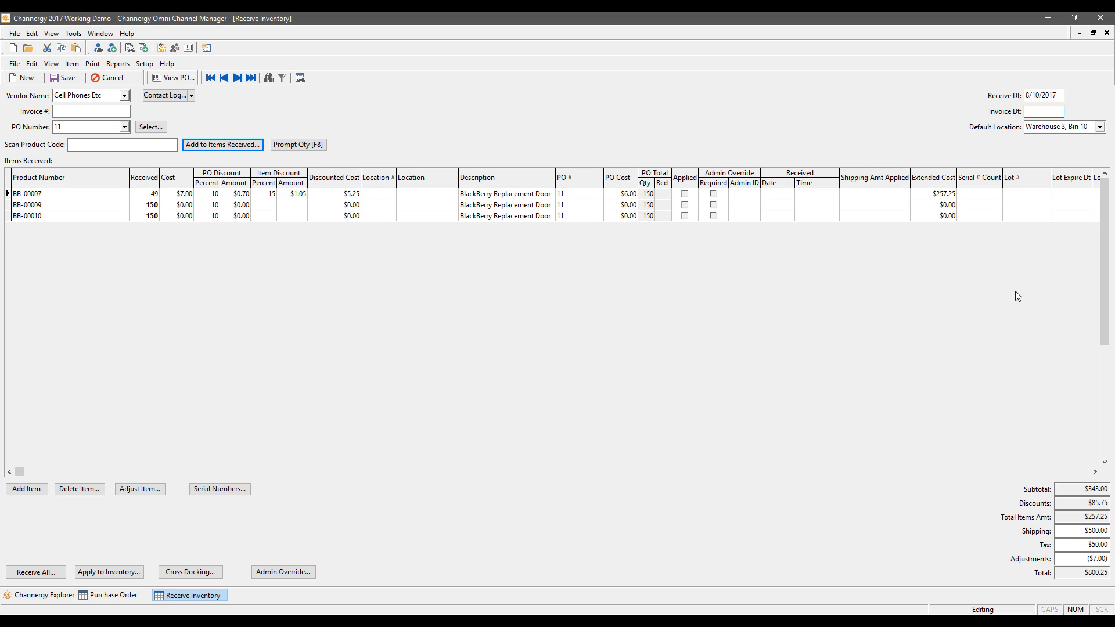
click(85, 196)
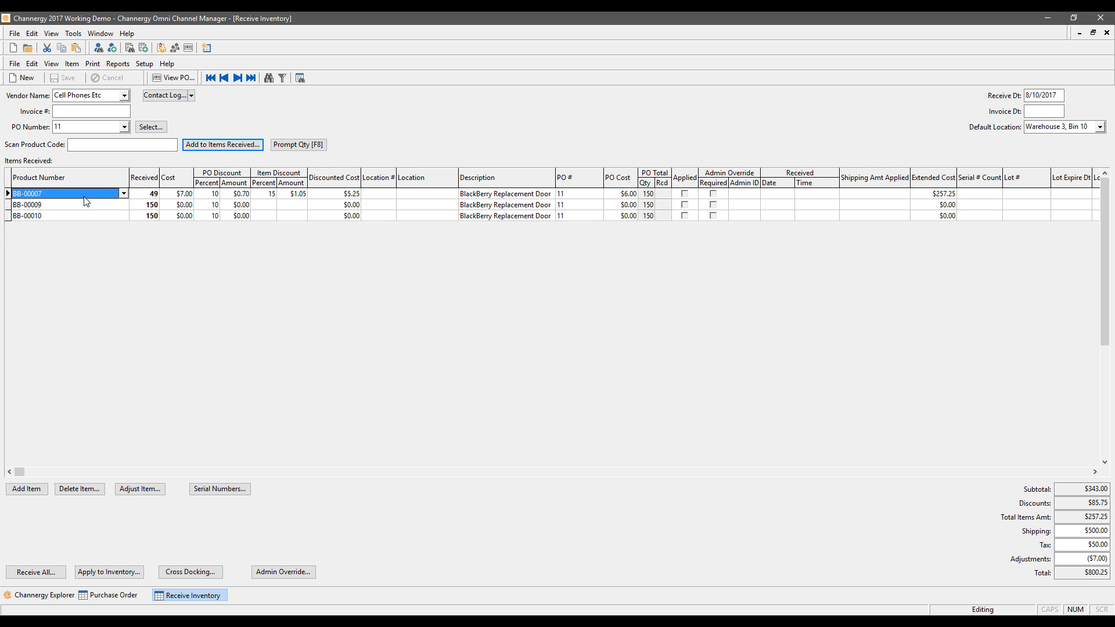
click(1100, 128)
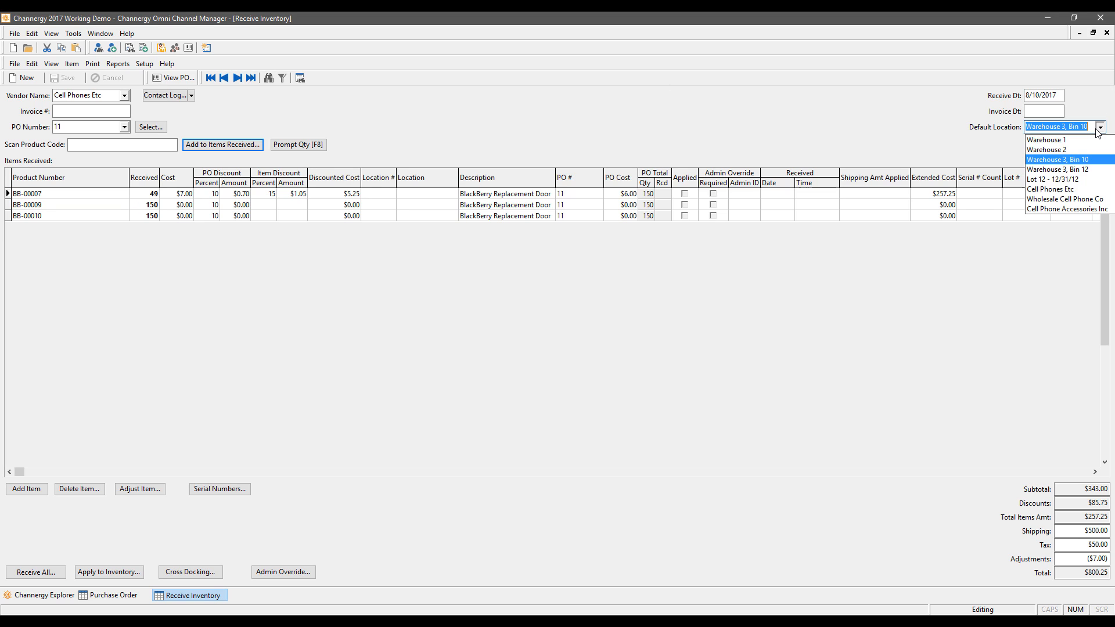
click(1096, 129)
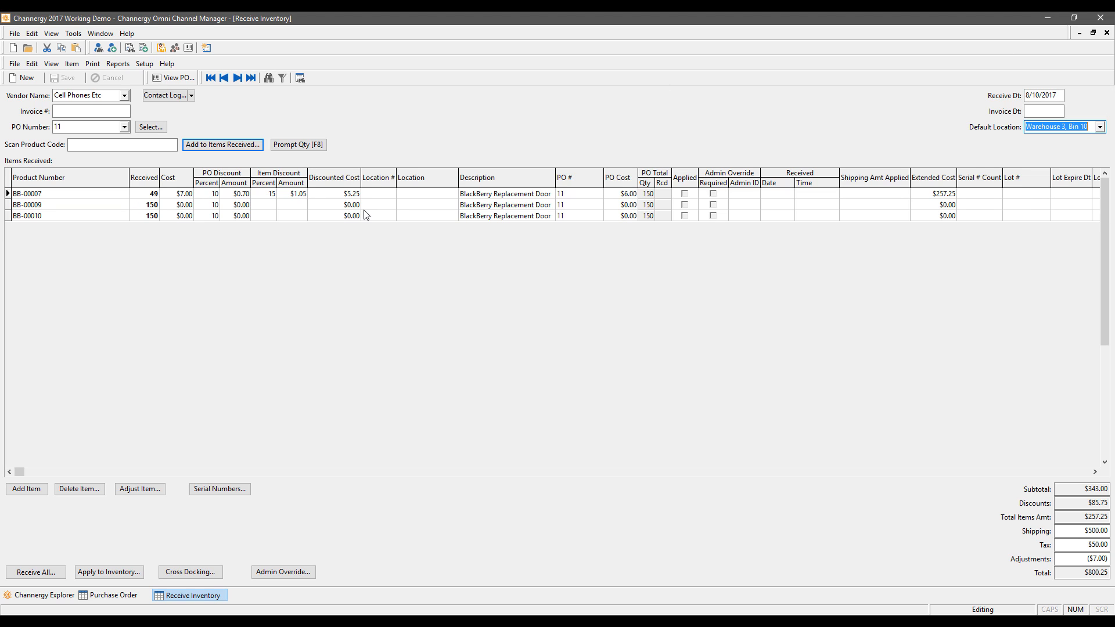